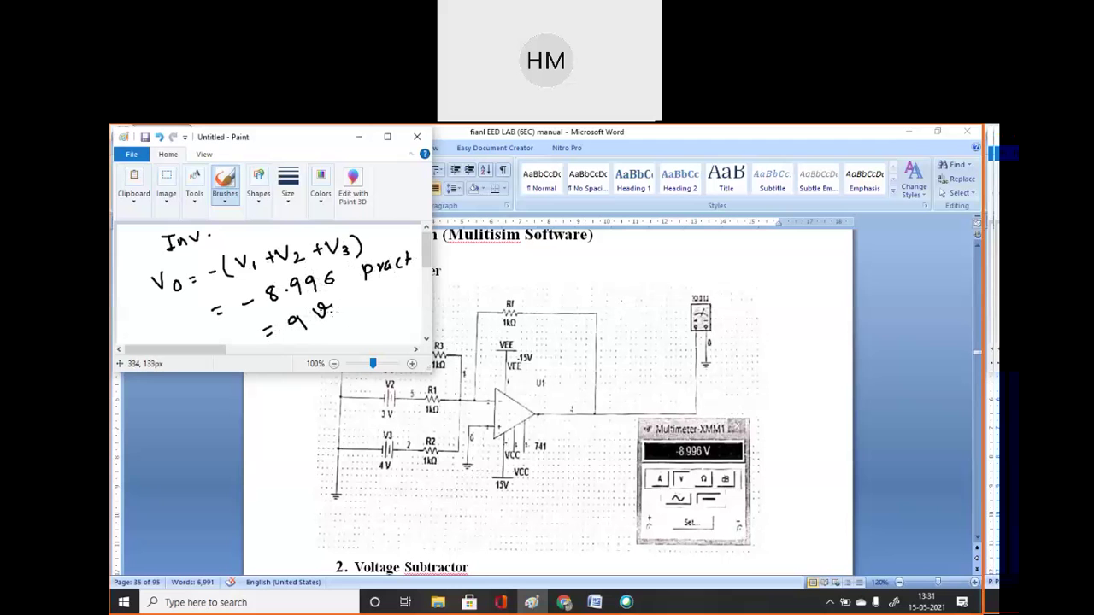
- Finish the handwritten adder calculation with dots, and replace it with a blank Paint drawing without saving
click(332, 277)
click(345, 314)
click(372, 310)
click(707, 149)
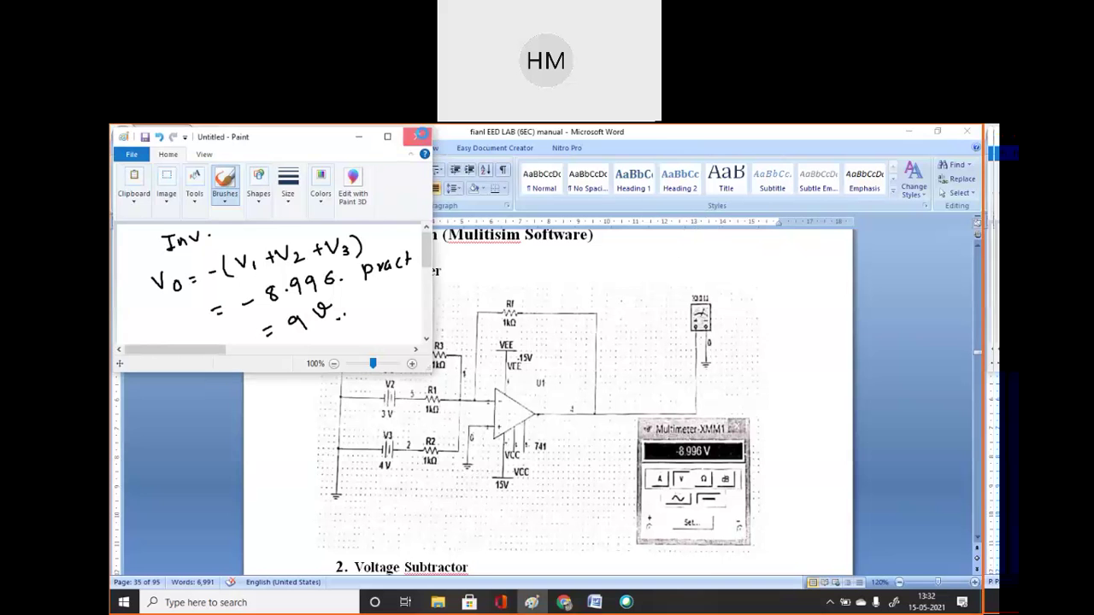
click(418, 137)
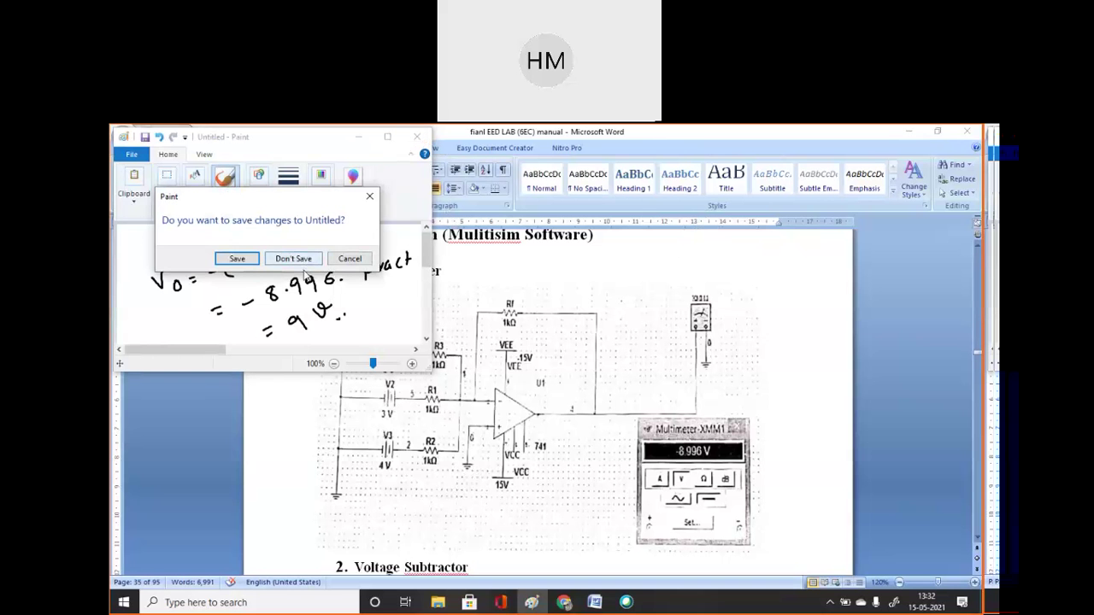
click(351, 259)
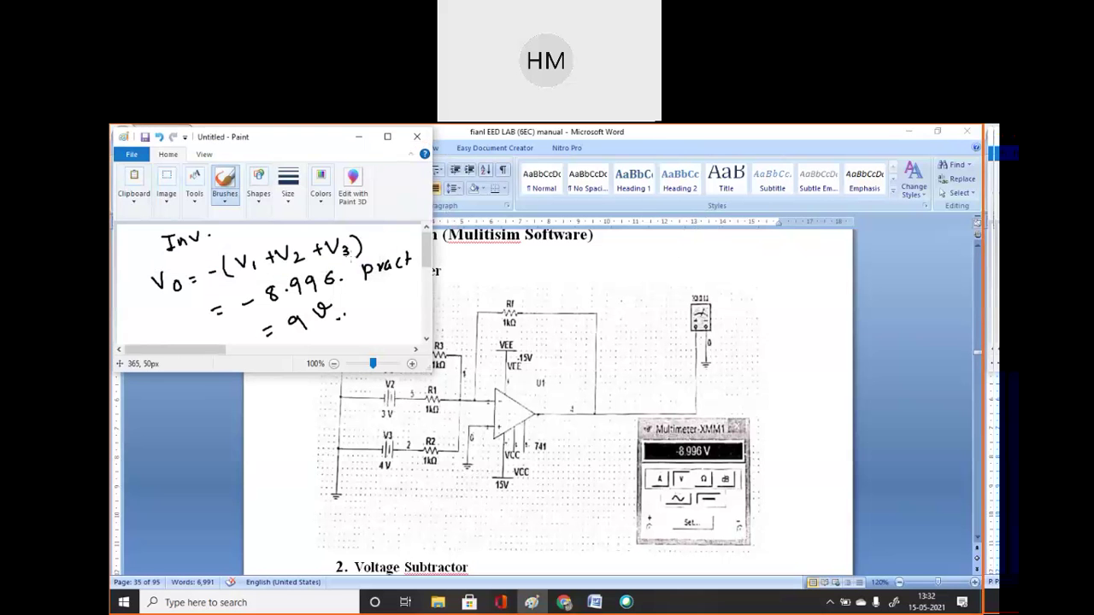
click(128, 155)
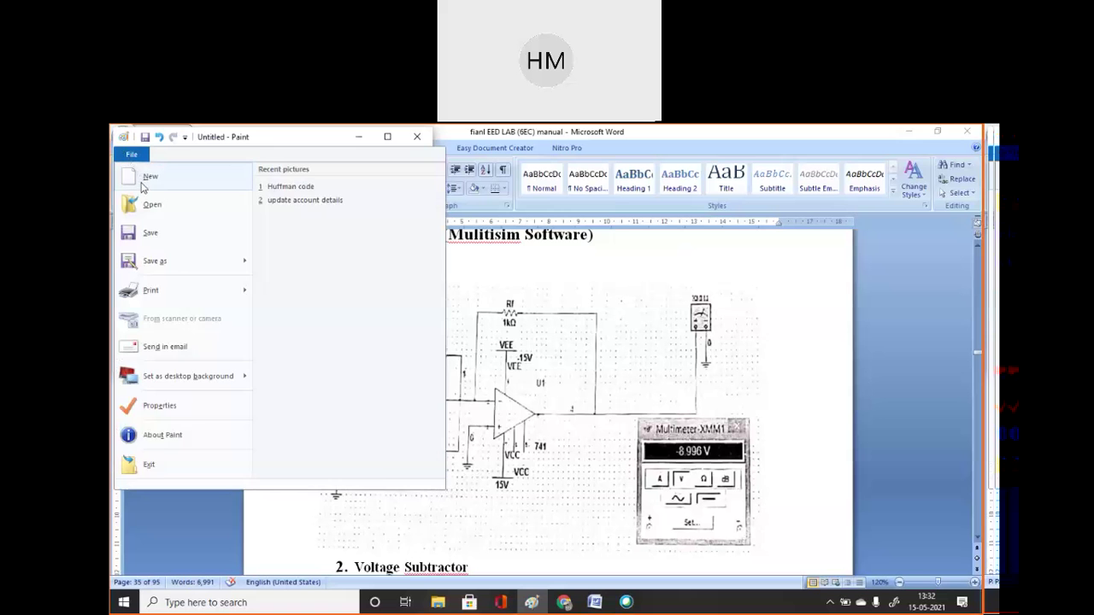
click(141, 183)
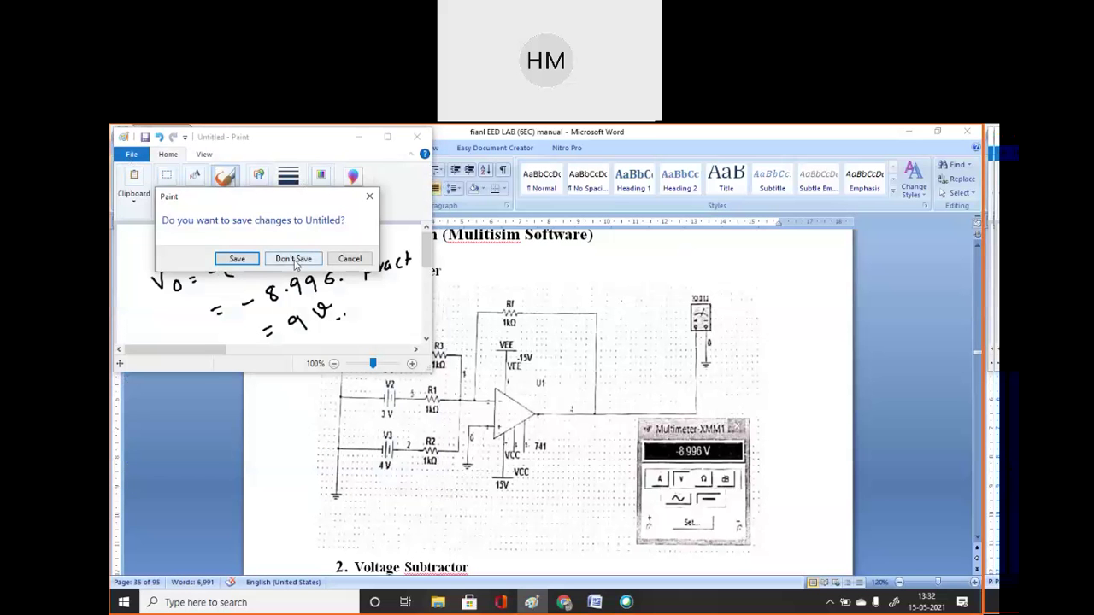
click(293, 258)
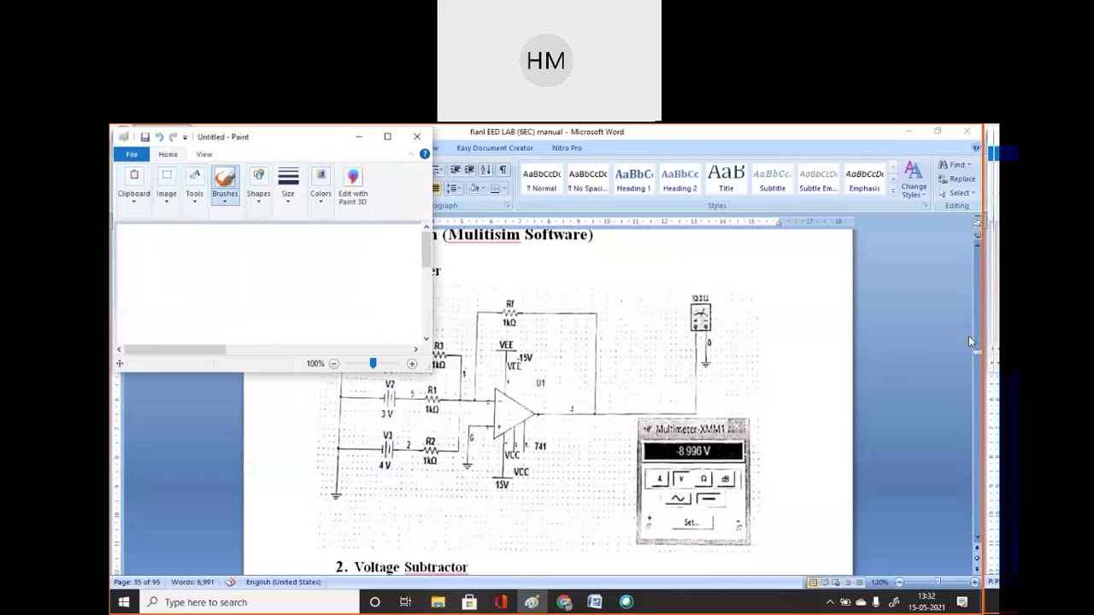
- Switch to the Word lab manual and examine the Voltage Subtractor circuit diagram
click(771, 385)
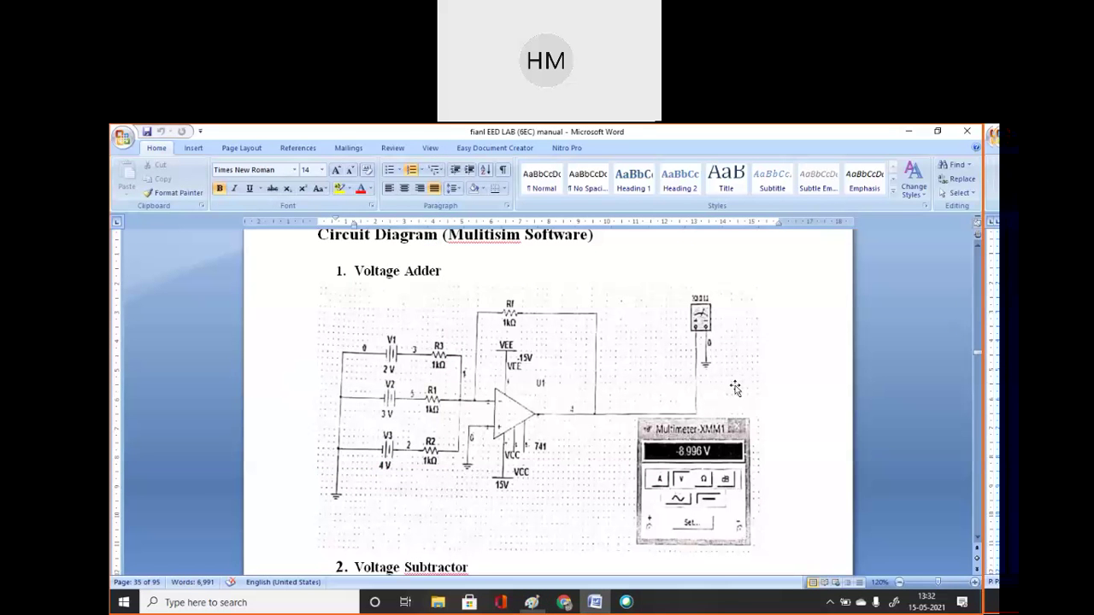
key(Down)
key(Down)
key(Down)
key(Down)
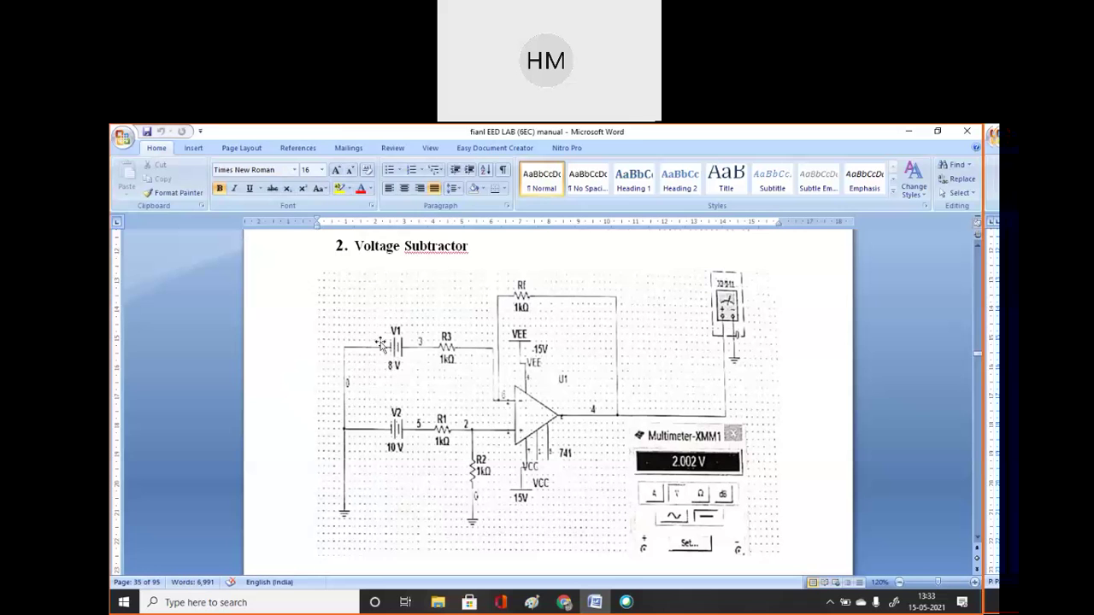
click(376, 385)
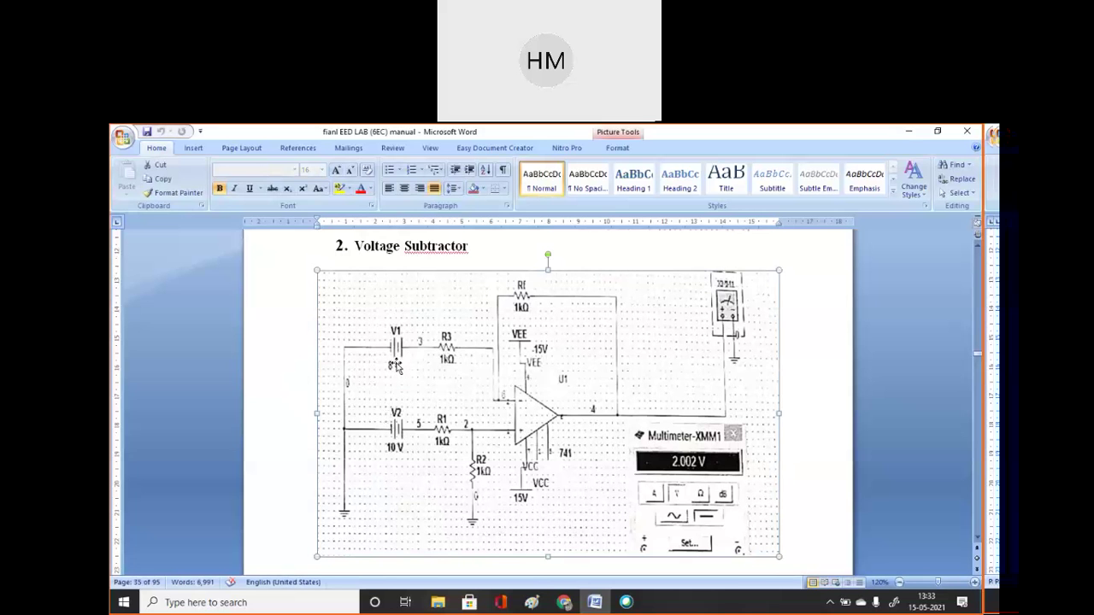
double_click(509, 419)
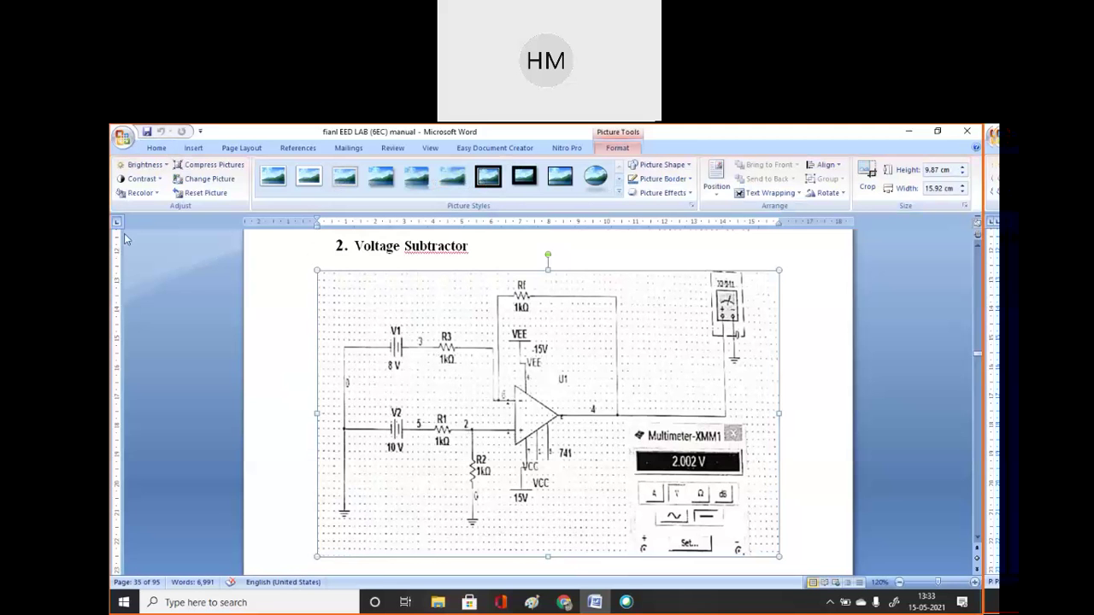
click(197, 305)
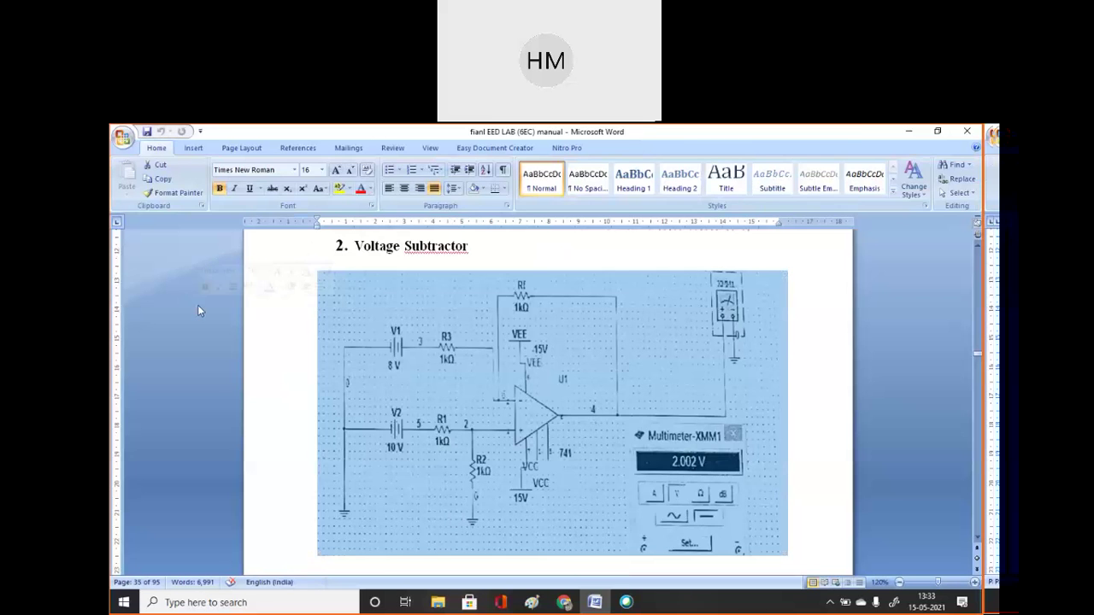
click(596, 411)
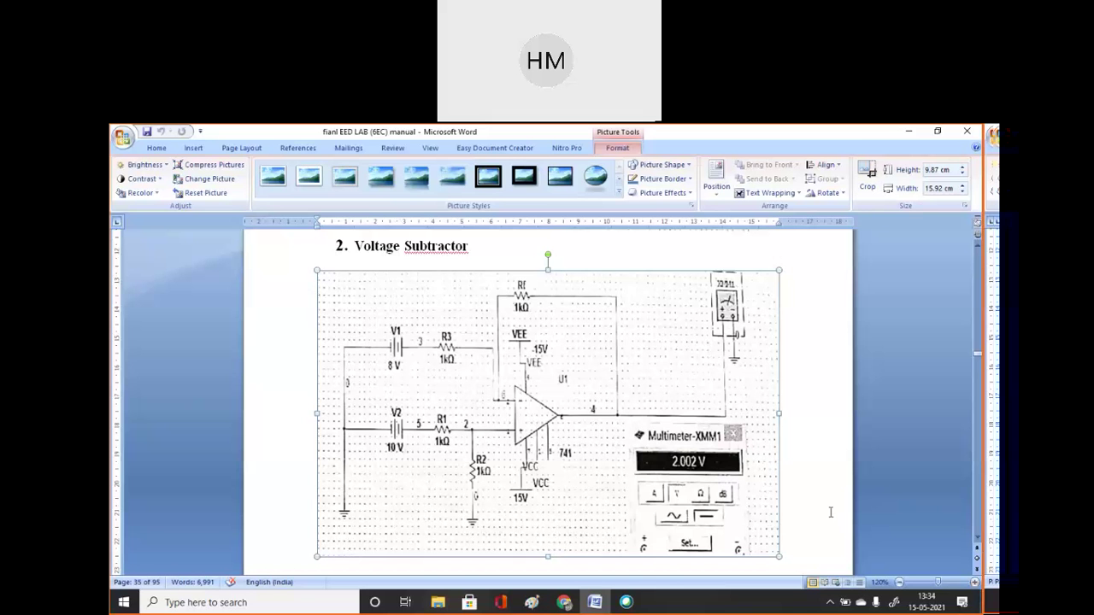
- Examine the circuit diagram with a single 5 V source and its multimeter on page 36 of the manual
click(889, 507)
key(Down)
key(Down)
key(Down)
key(Down)
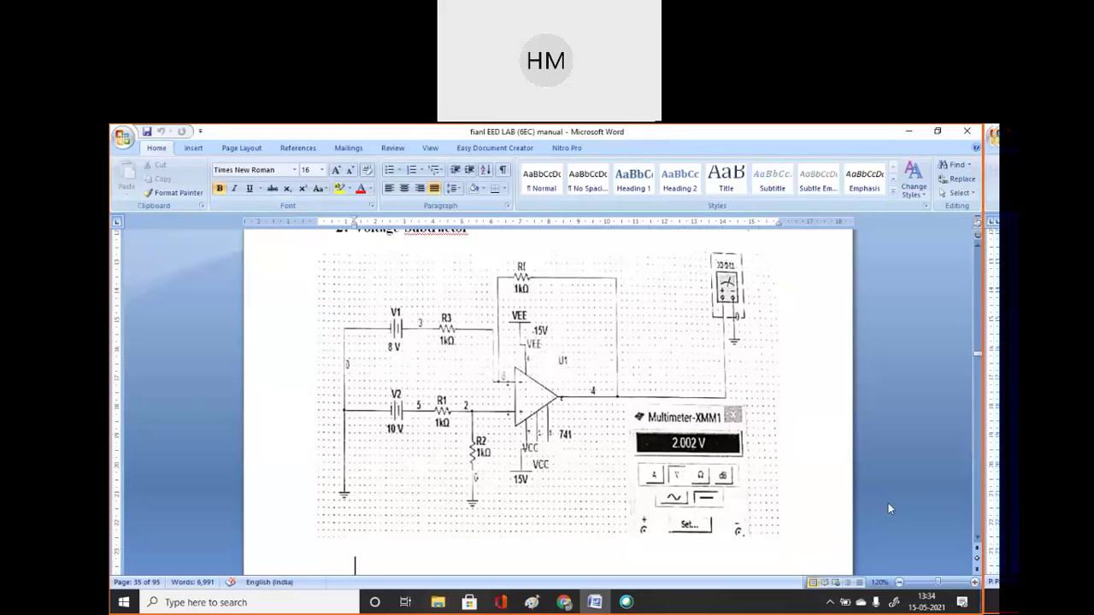
key(shift+Up)
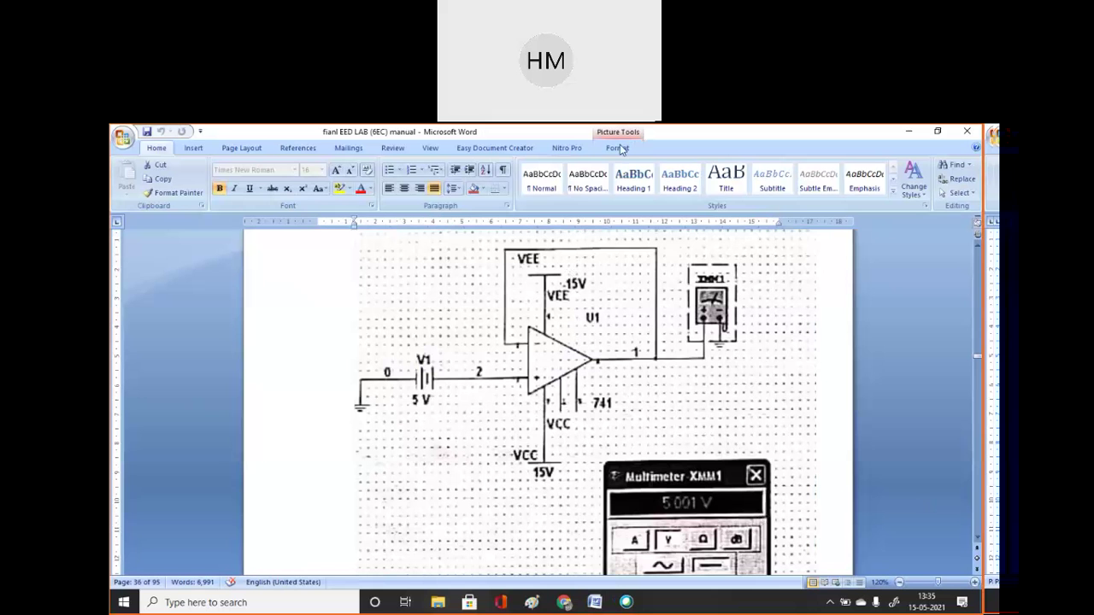
click(881, 441)
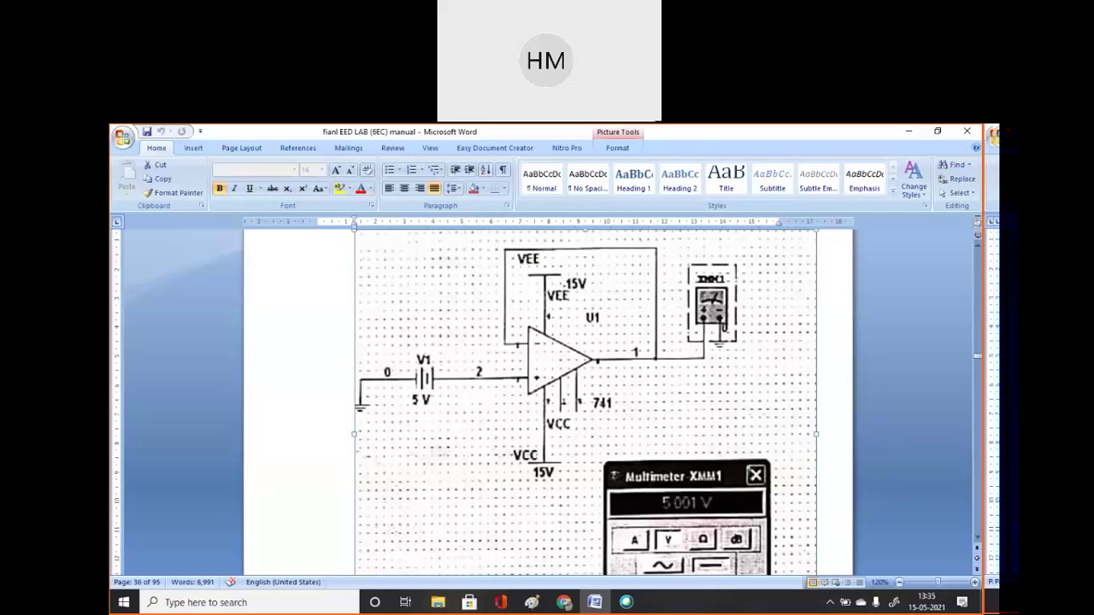
click(708, 154)
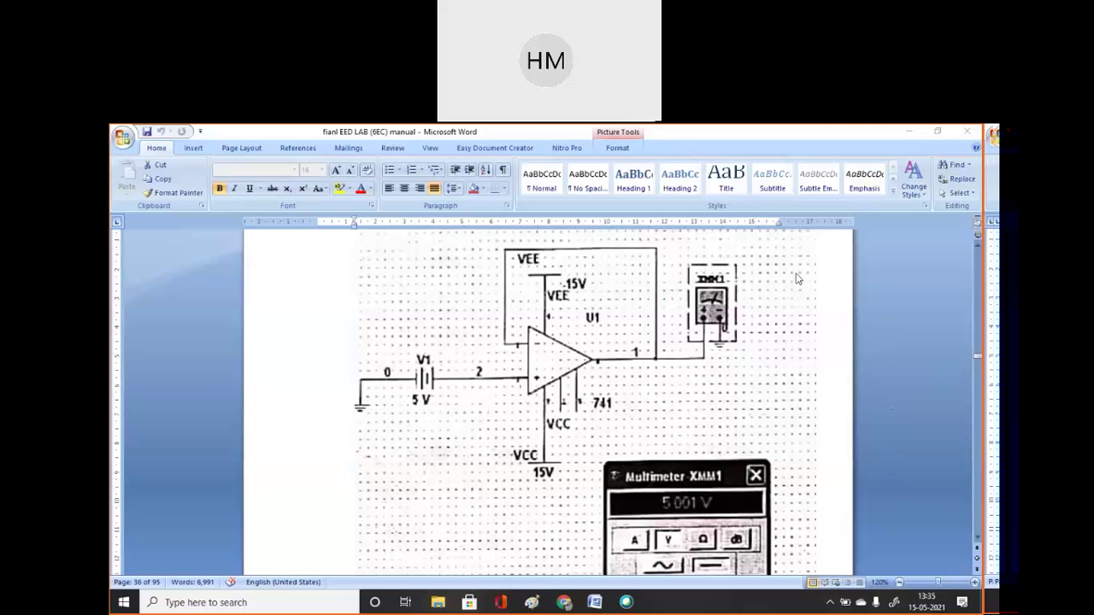
click(905, 350)
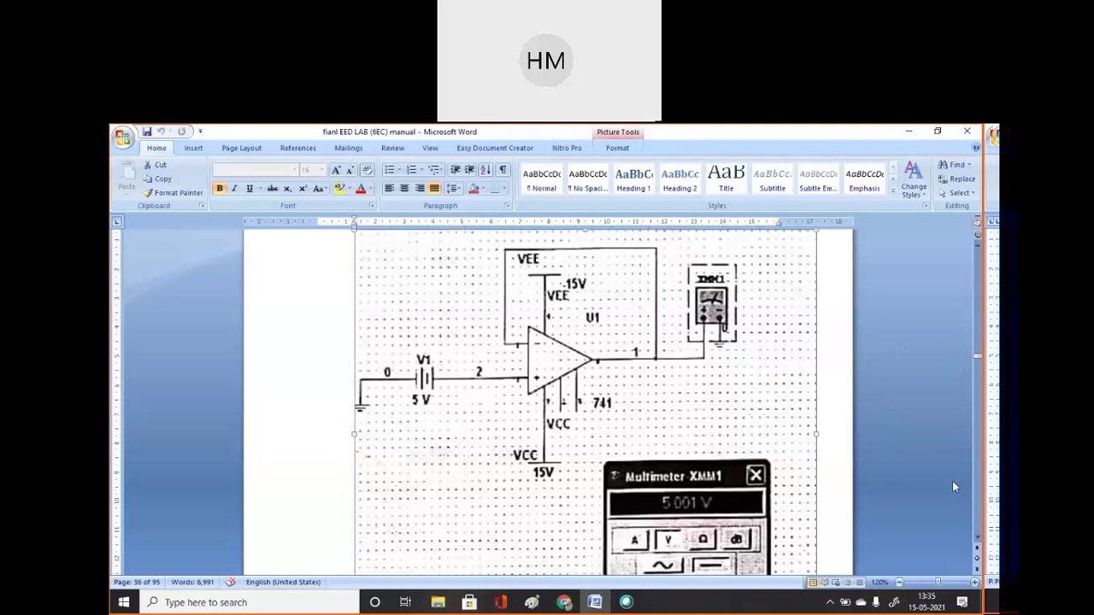
key(Down)
key(Down)
key(Down)
key(Down)
key(Down)
key(Down)
key(Down)
key(Down)
key(Down)
key(Down)
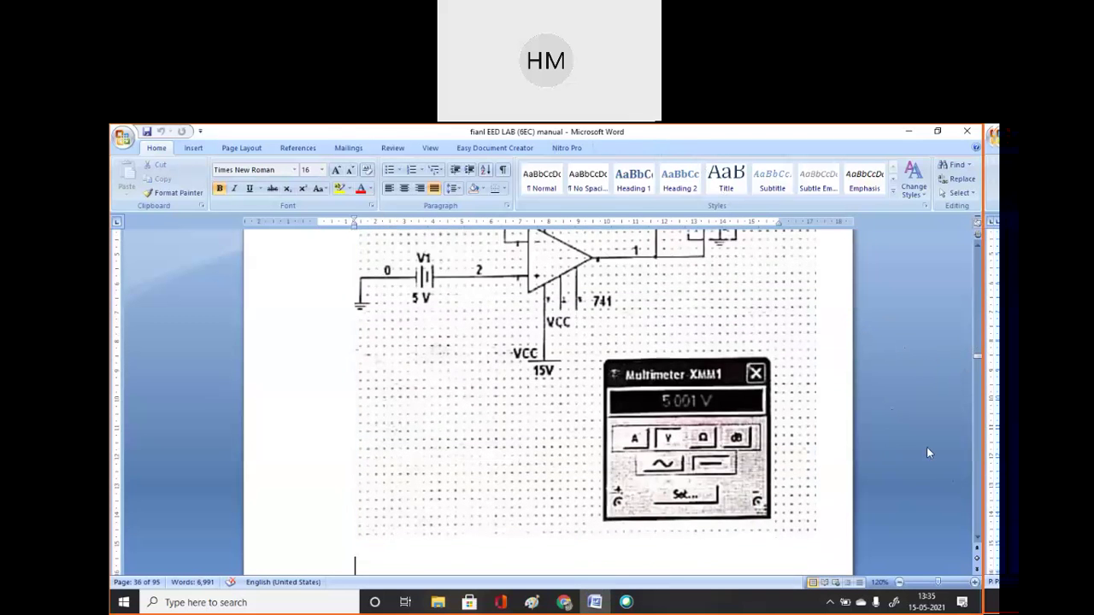
- Examine the Voltage Adder wiring diagram on the trainer kit, down to the variable resistance bank
key(Down)
key(Down)
key(Down)
key(Down)
key(Down)
key(Down)
key(Down)
key(Down)
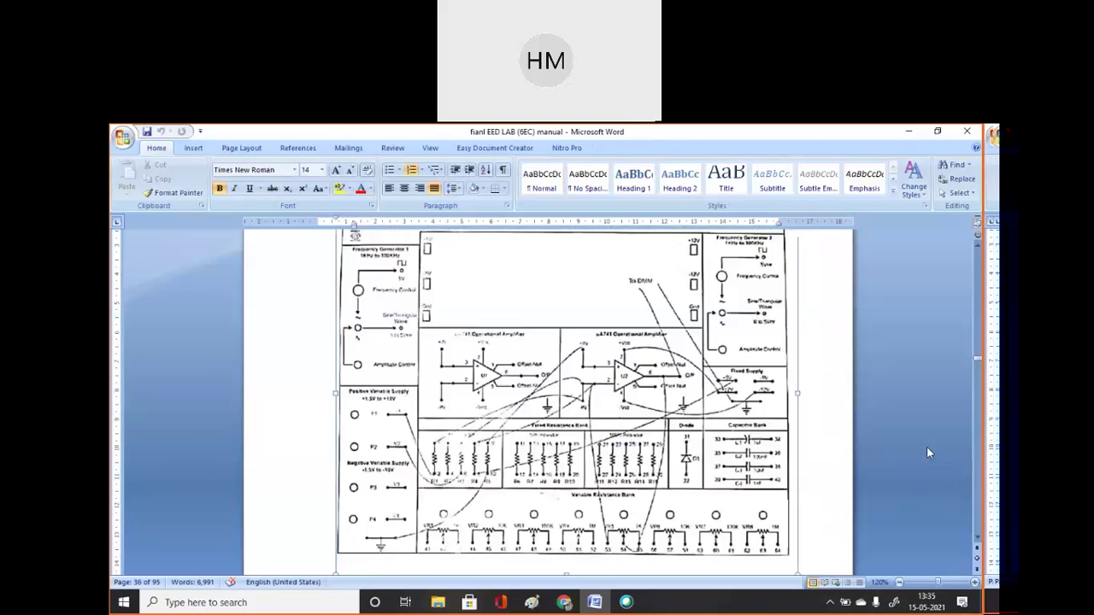
key(Down)
key(Down)
key(Down)
key(Down)
key(Down)
key(Down)
key(Down)
key(Down)
key(Down)
key(Down)
key(Down)
key(Down)
key(Down)
key(Down)
key(Down)
key(Down)
key(Down)
key(Down)
key(Down)
key(Down)
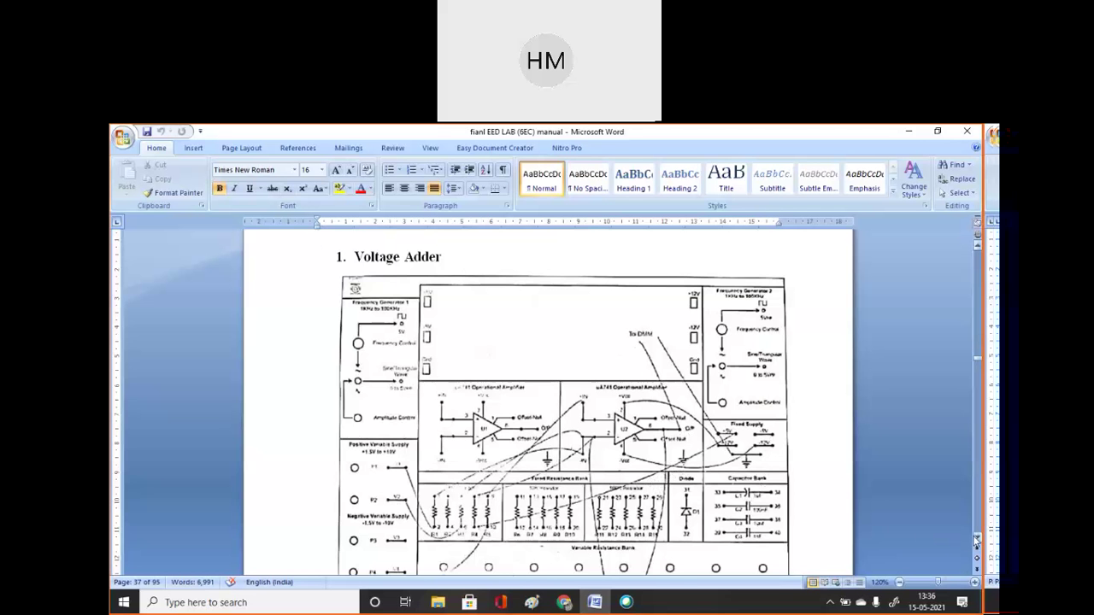
scroll(976, 540, down, 5)
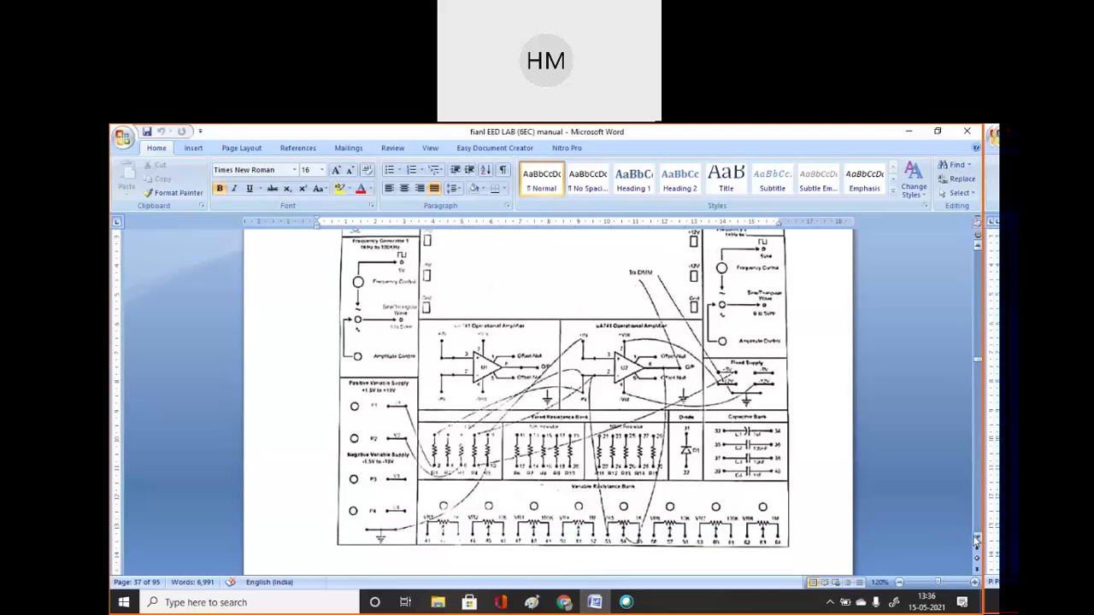
scroll(976, 540, down, 4)
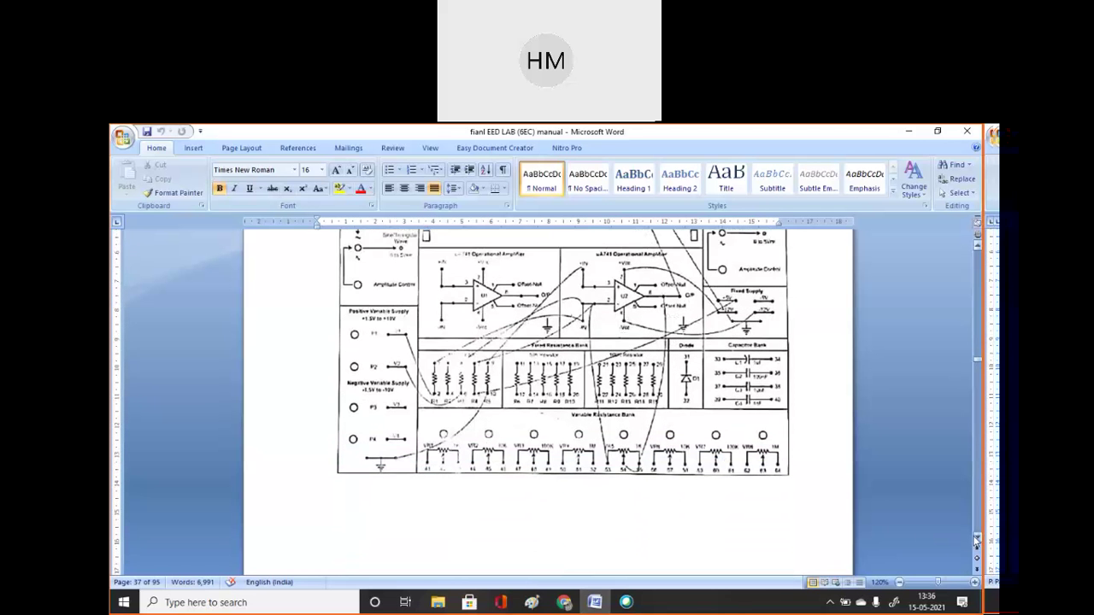
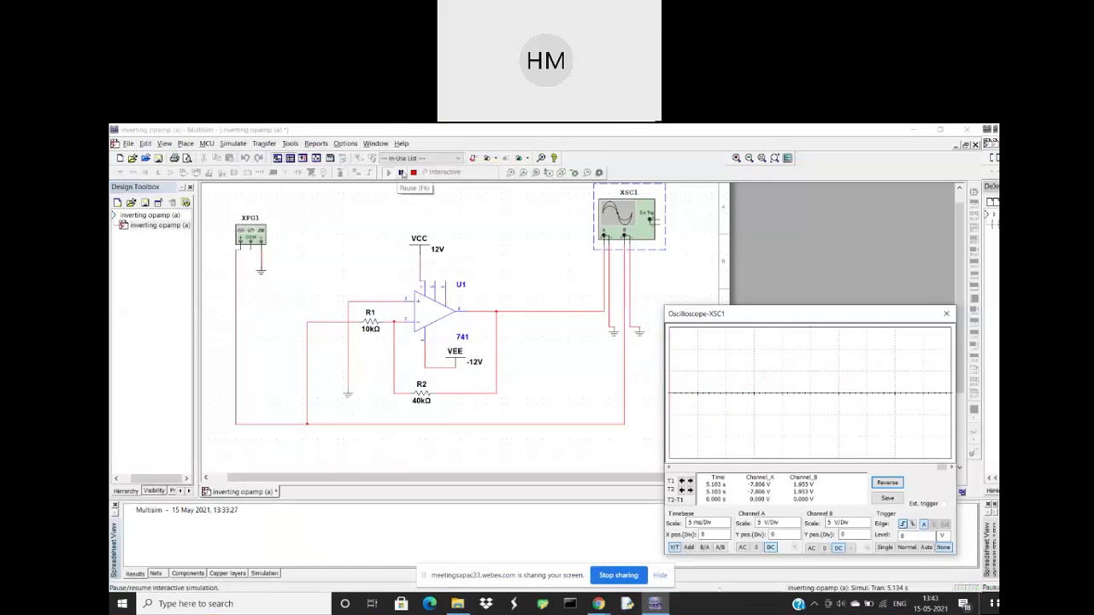
- Pause and resume the inverting op-amp simulation in Multisim to view the oscilloscope waveforms, and stop it
click(403, 173)
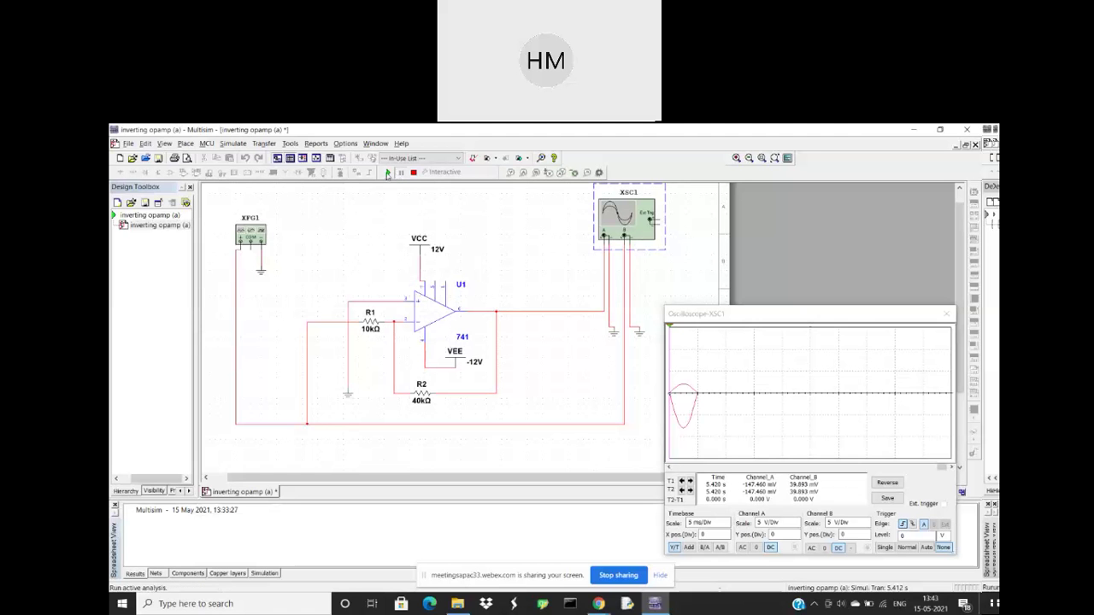
click(387, 174)
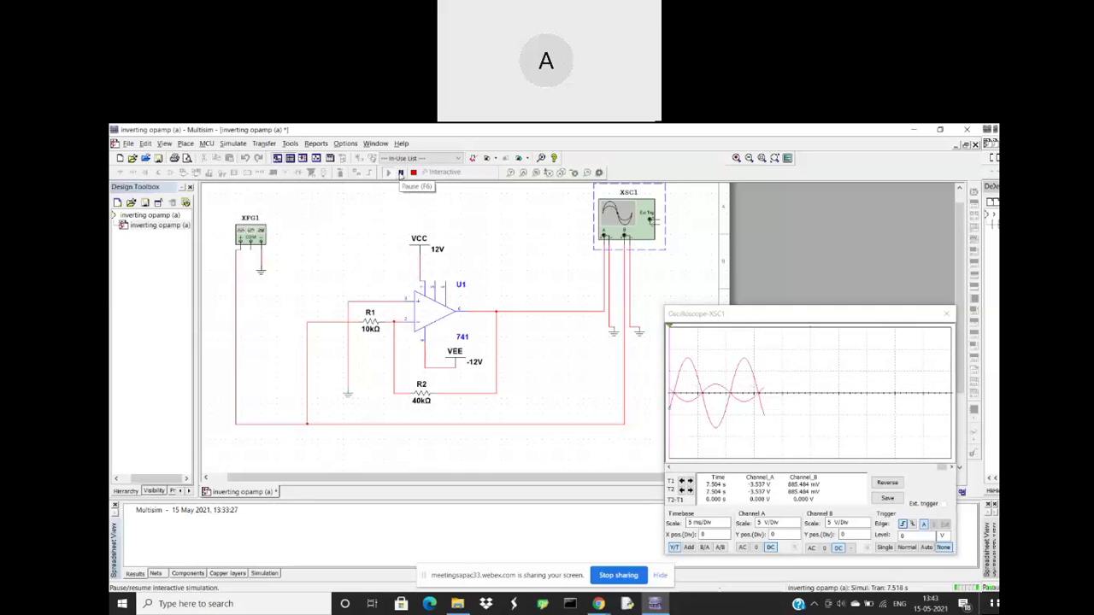
click(400, 173)
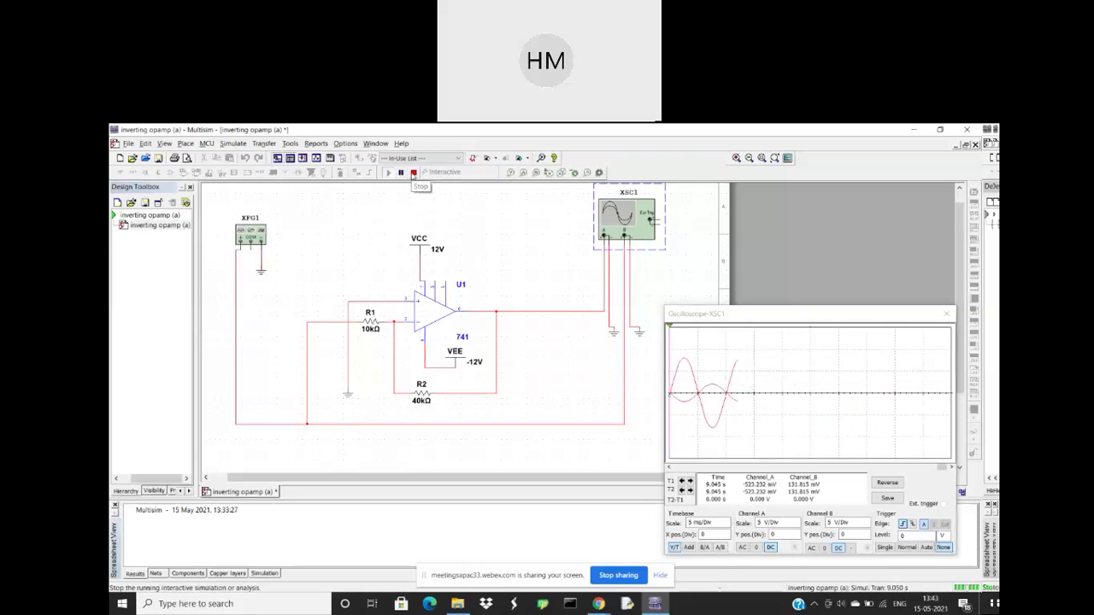
click(413, 173)
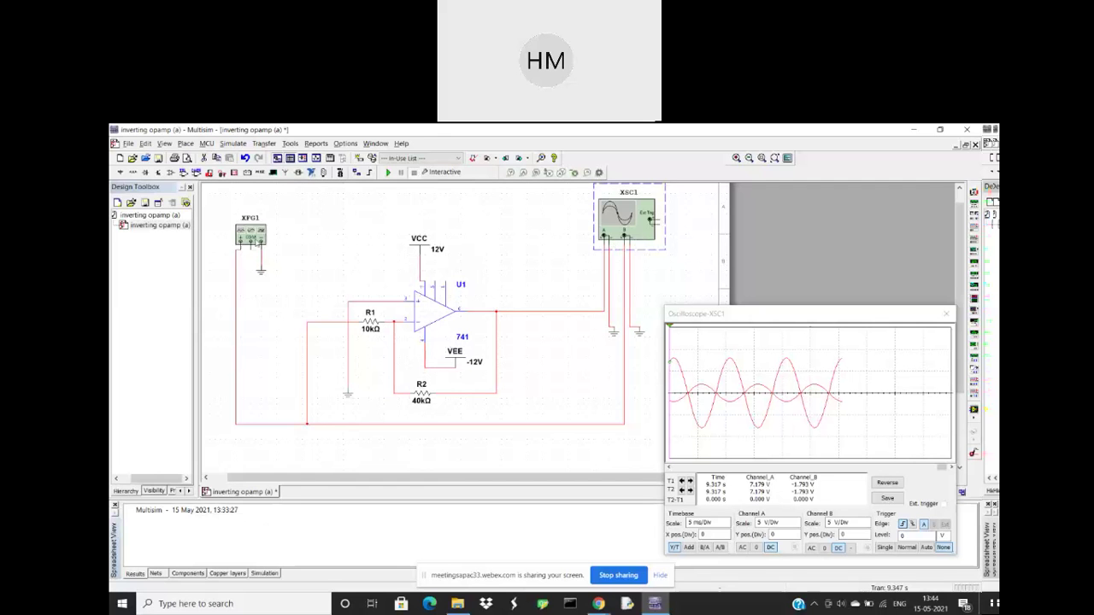
- Open function generator XFG1's settings and draft "100 Hz frequency" in the Webex meeting chat to everyone
double_click(255, 243)
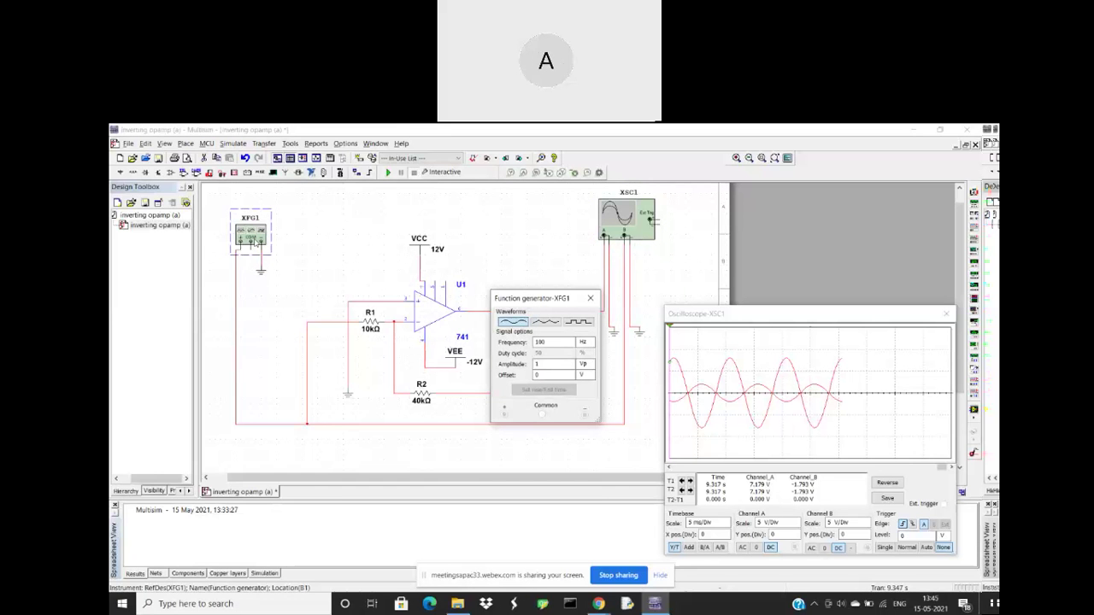
mouse_move(601, 603)
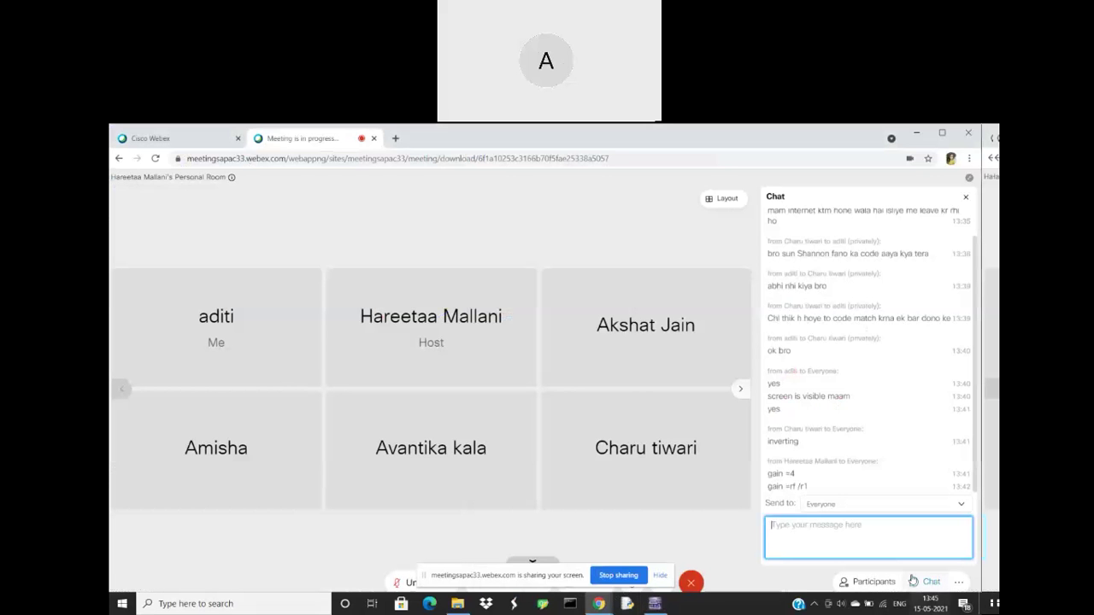
click(536, 556)
text(100)
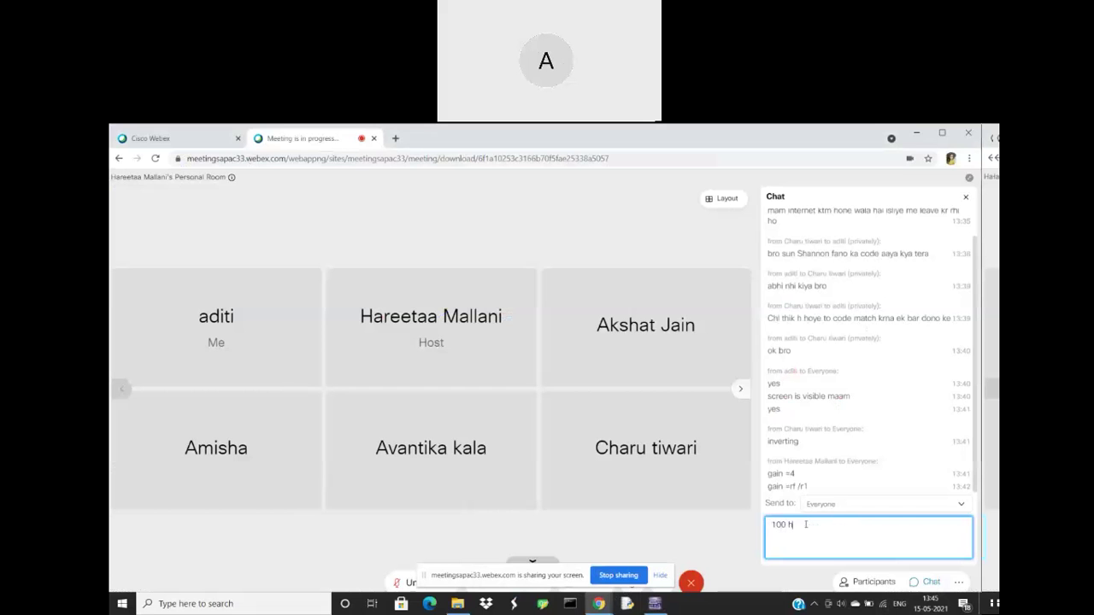
text( Hz frequency)
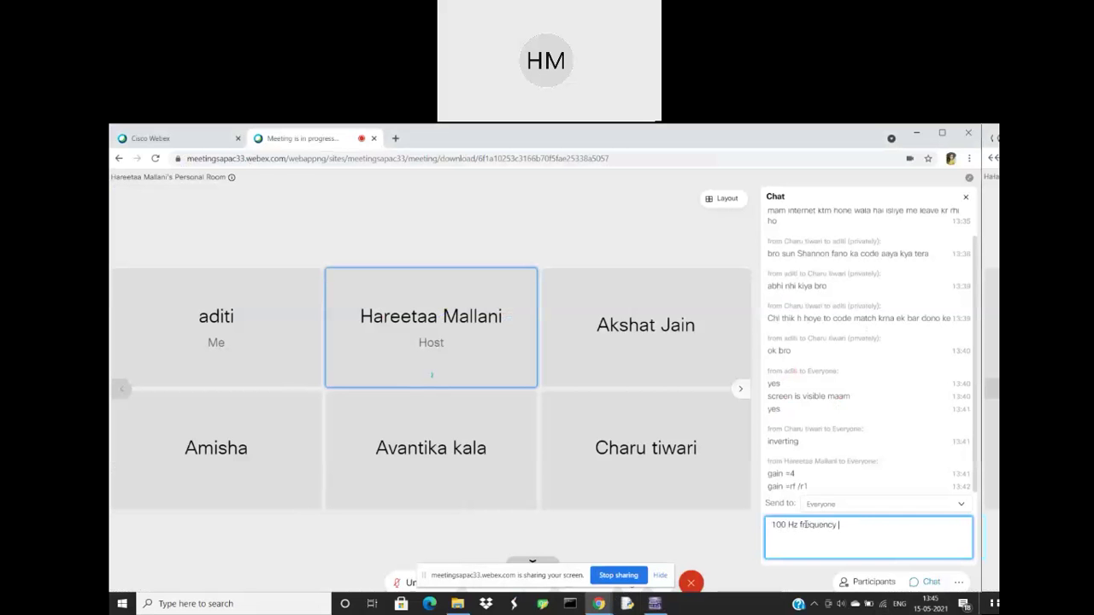
- Return to Multisim, close the function generator settings and widen the oscilloscope window to view the waveforms
click(655, 604)
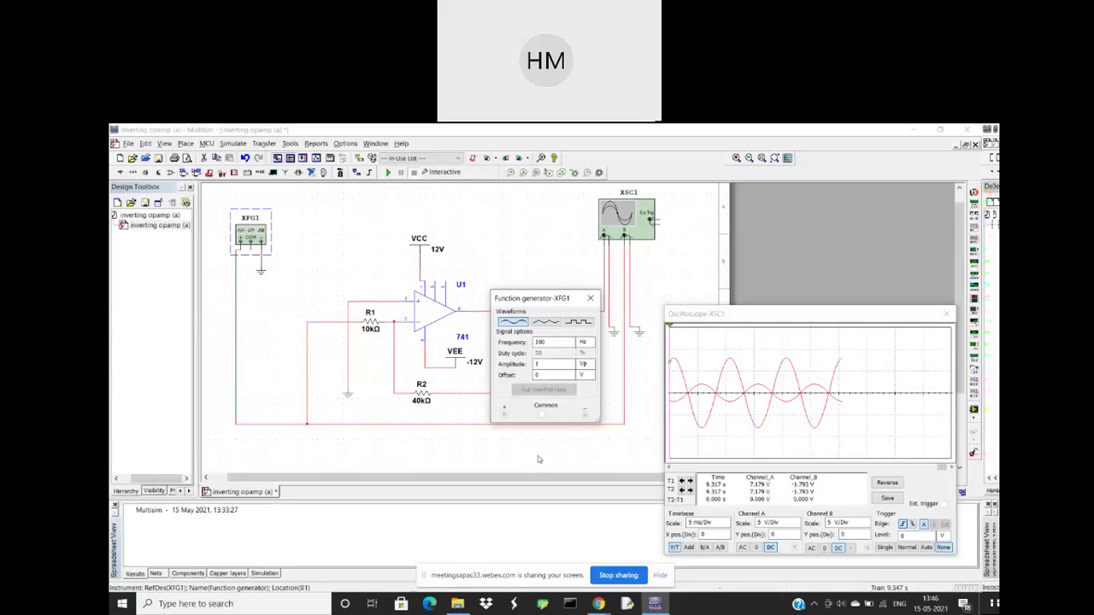
click(590, 299)
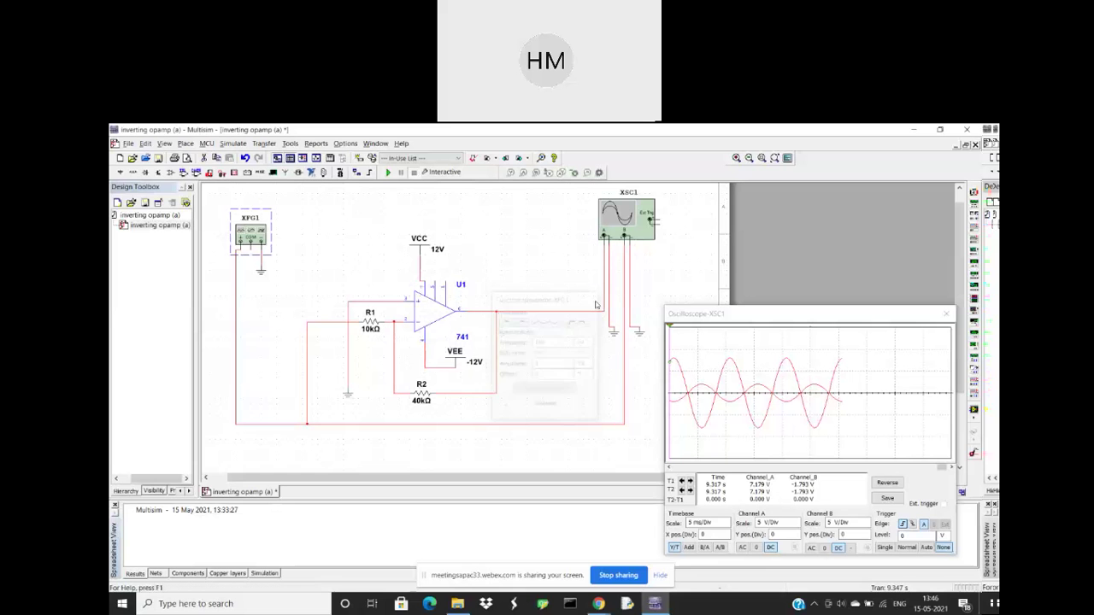
click(664, 443)
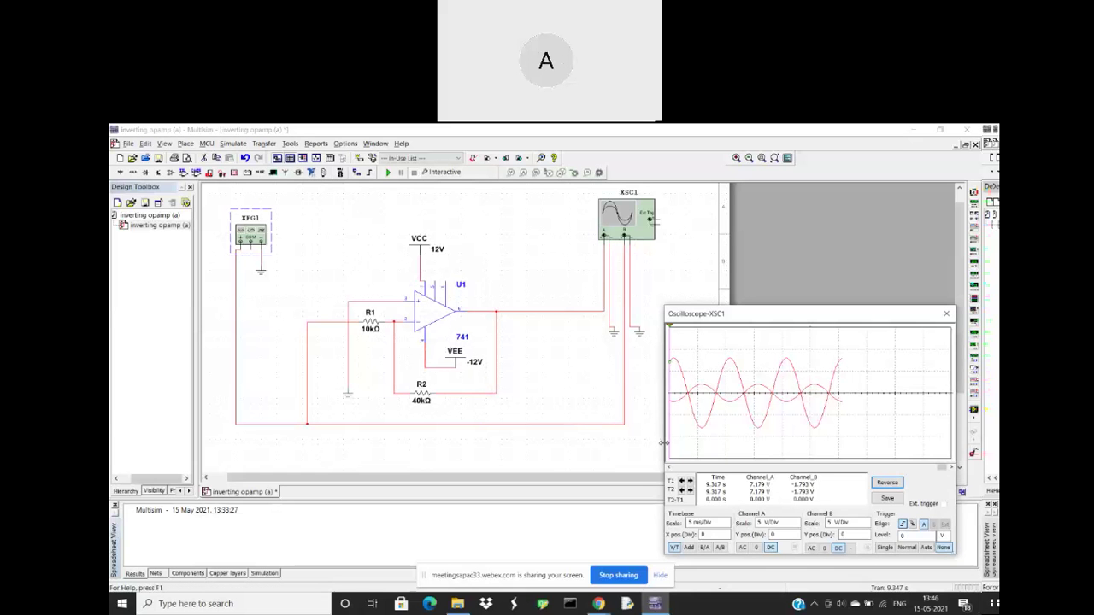
drag(660, 443, 654, 448)
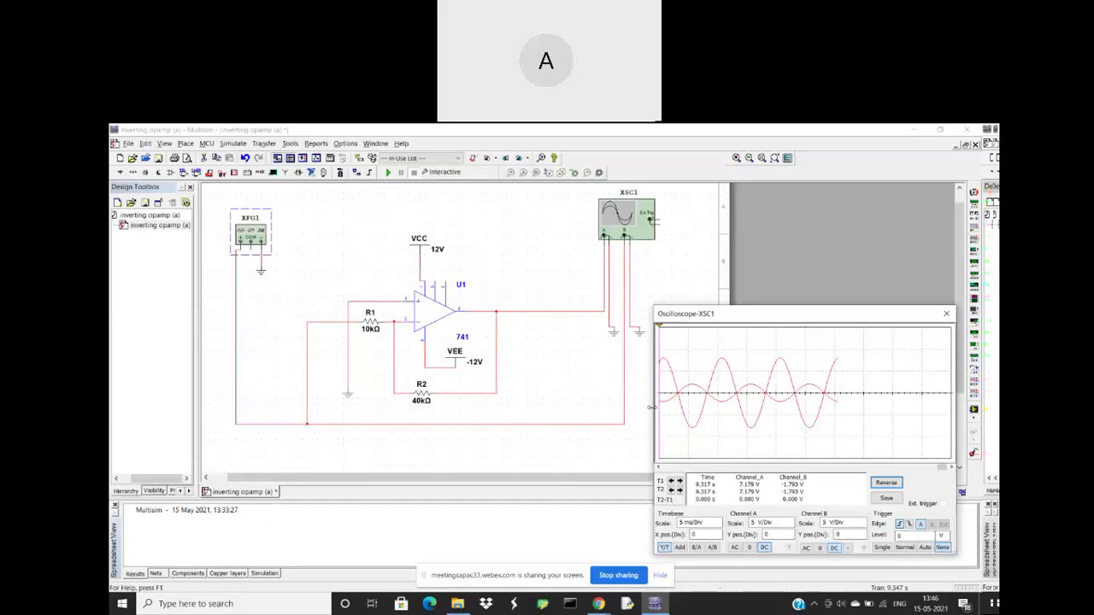
drag(652, 407, 617, 407)
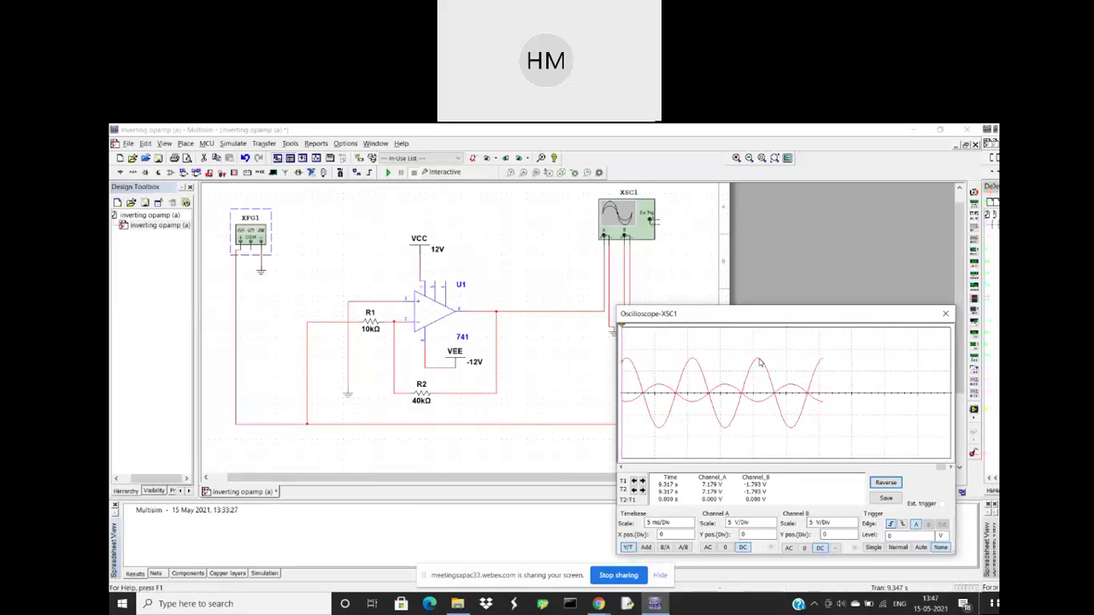
right_click(759, 363)
click(758, 364)
- Switch to the Webex meeting, replace the drafted chat message with "no maam" and stop sharing the screen
mouse_move(599, 603)
click(538, 537)
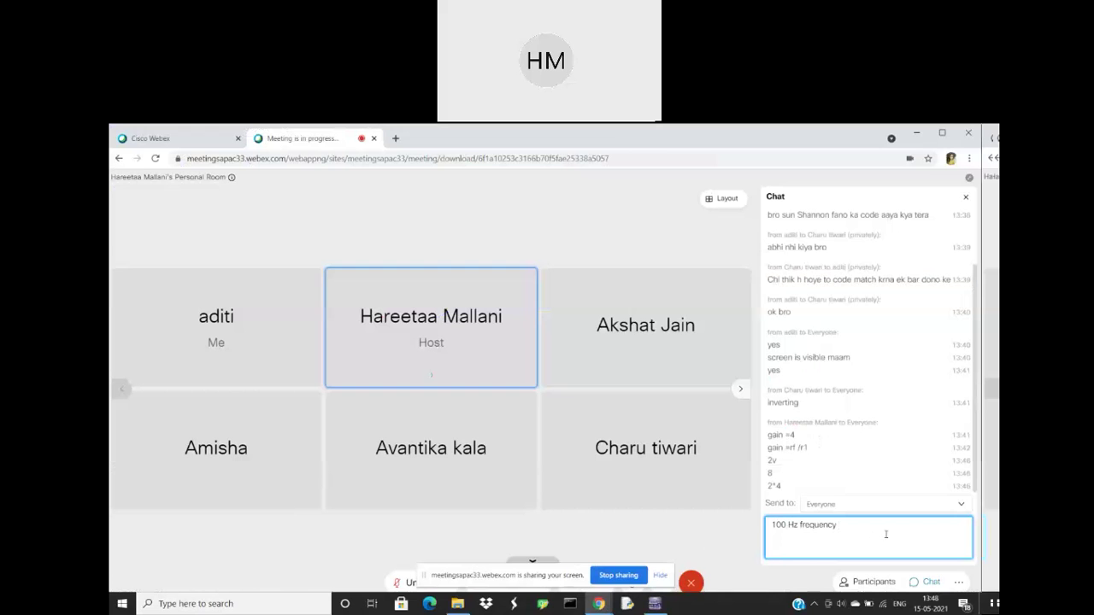
key(BackSpace)
key(BackSpace)
key(BackSpace)
key(BackSpace)
key(BackSpace)
key(BackSpace)
key(BackSpace)
key(BackSpace)
key(BackSpace)
key(BackSpace)
key(BackSpace)
key(BackSpace)
key(BackSpace)
key(BackSpace)
key(BackSpace)
key(BackSpace)
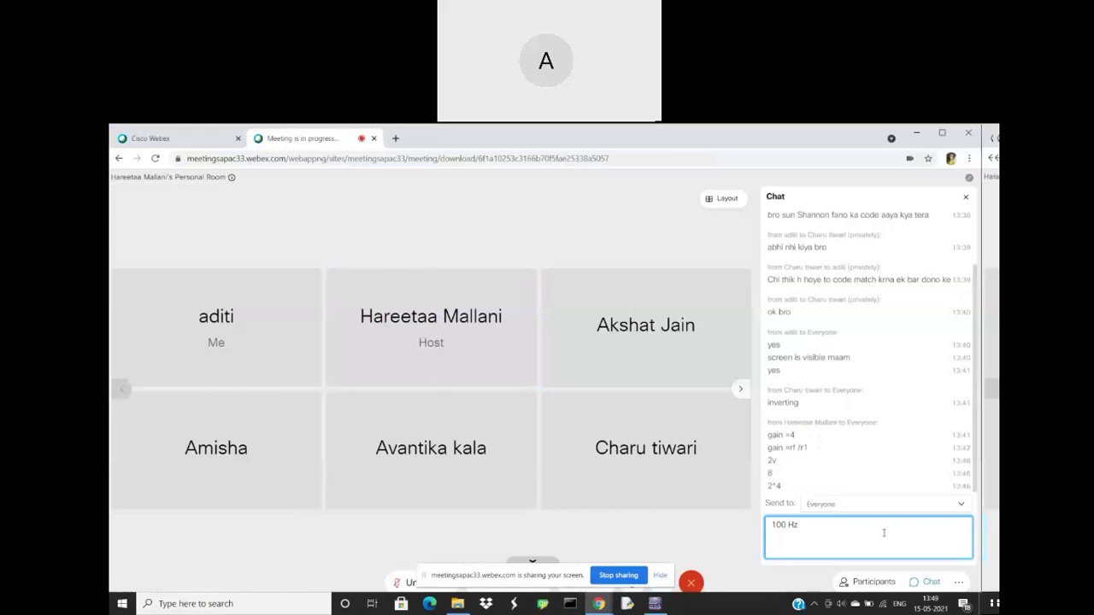
text(no maam)
click(619, 576)
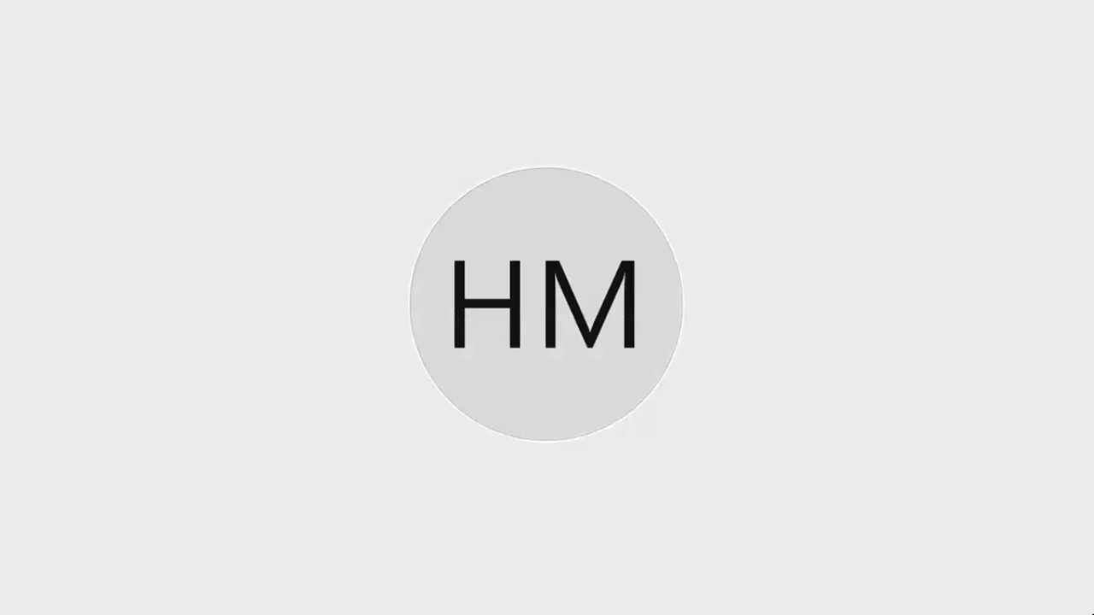